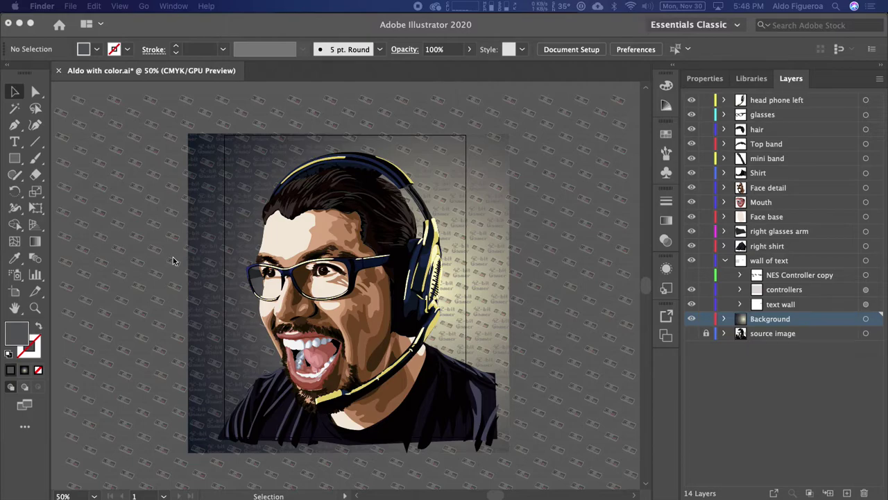
- Show the NES Controller copy layer again and check the oversized controller beside the artboard
click(165, 256)
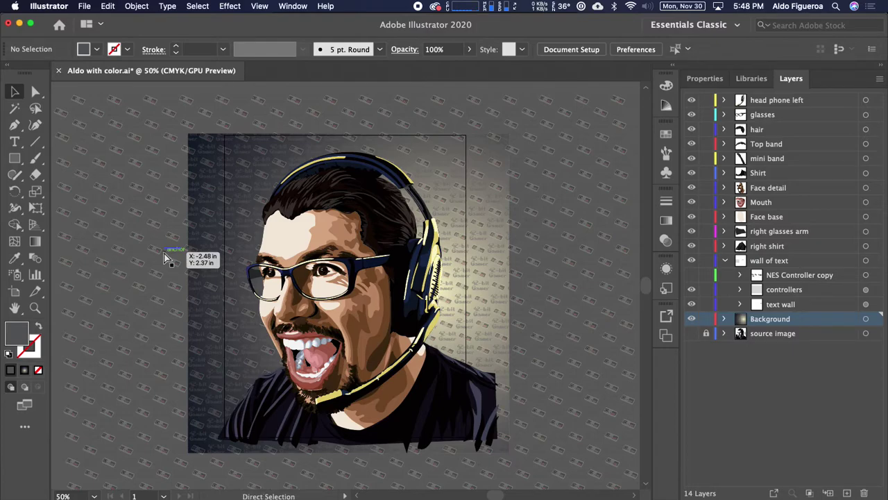
key(super+equal)
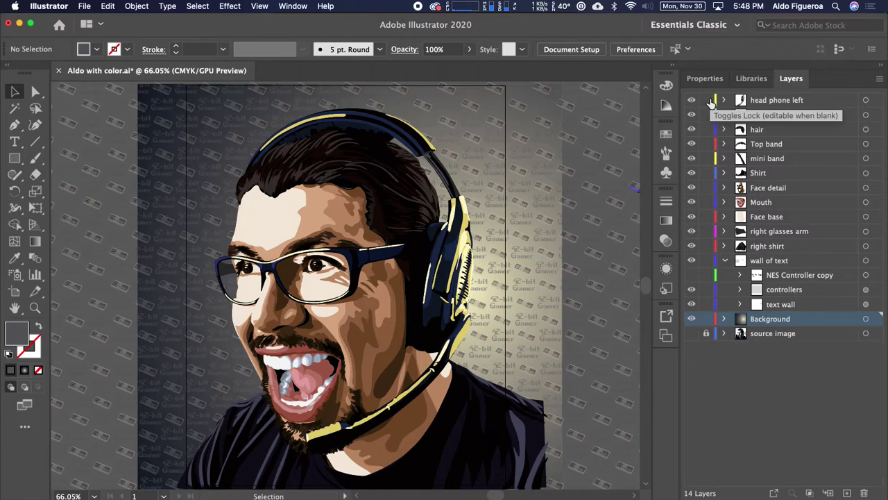
click(691, 275)
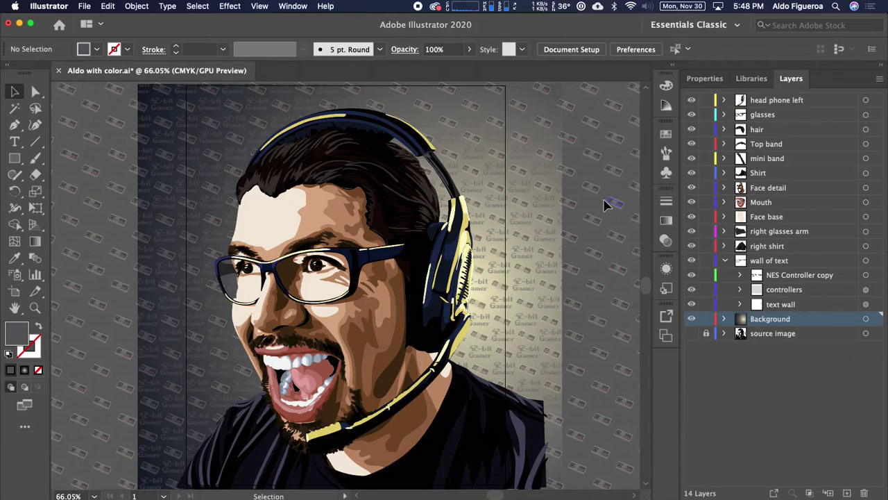
drag(603, 203, 592, 184)
click(84, 6)
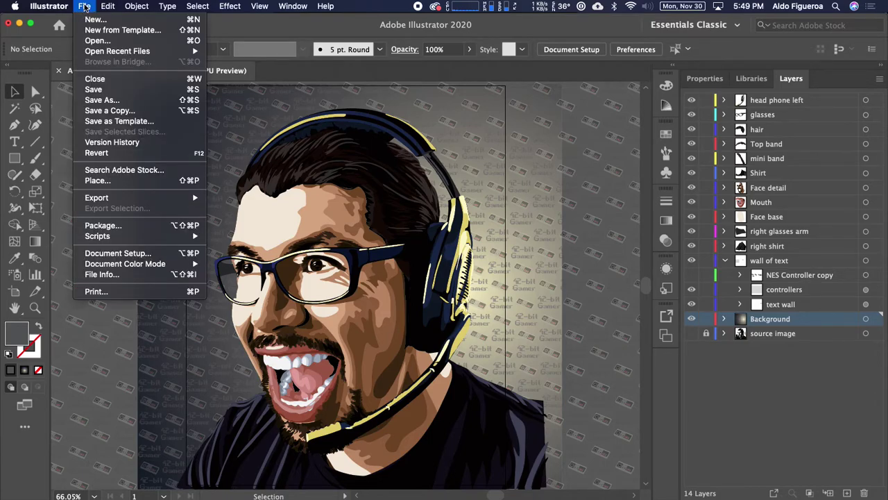
mouse_move(96, 198)
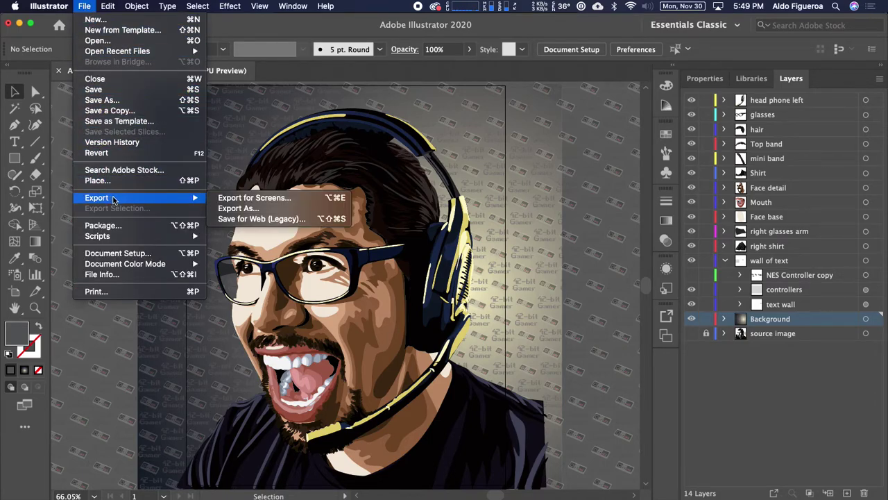
- Start an Export As of the artwork, saving to the Week15 folder
click(236, 208)
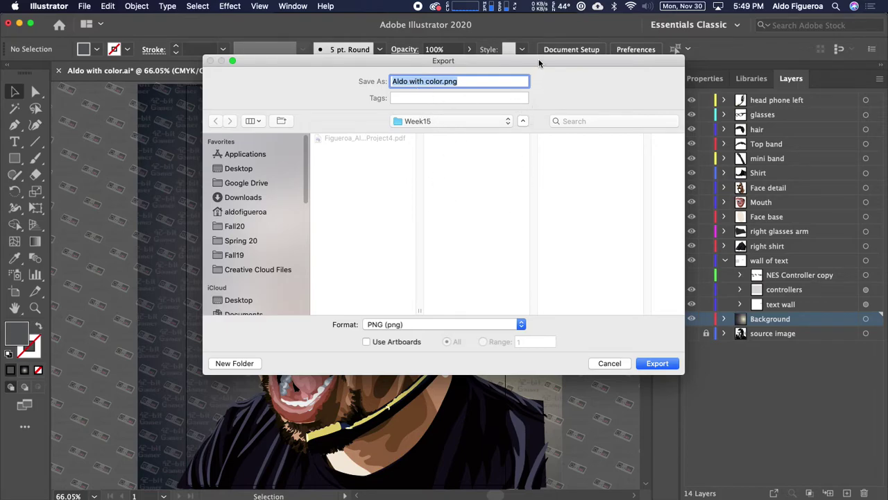
drag(538, 59, 513, 51)
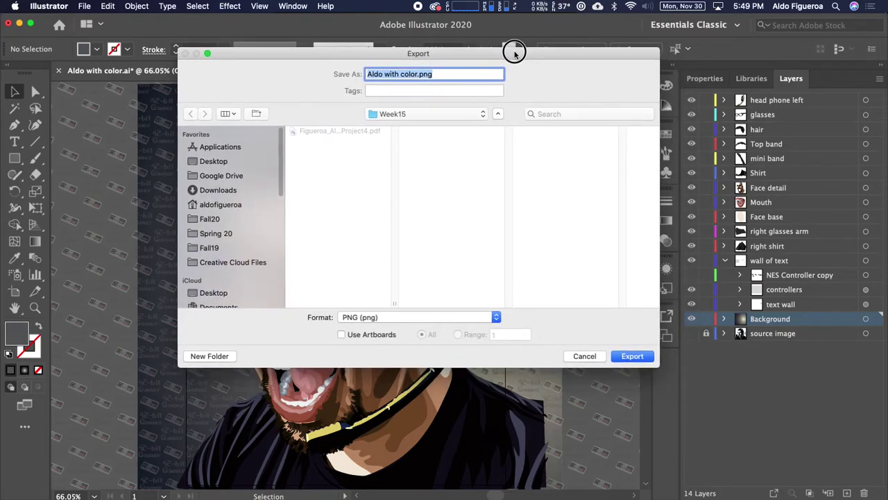
click(497, 113)
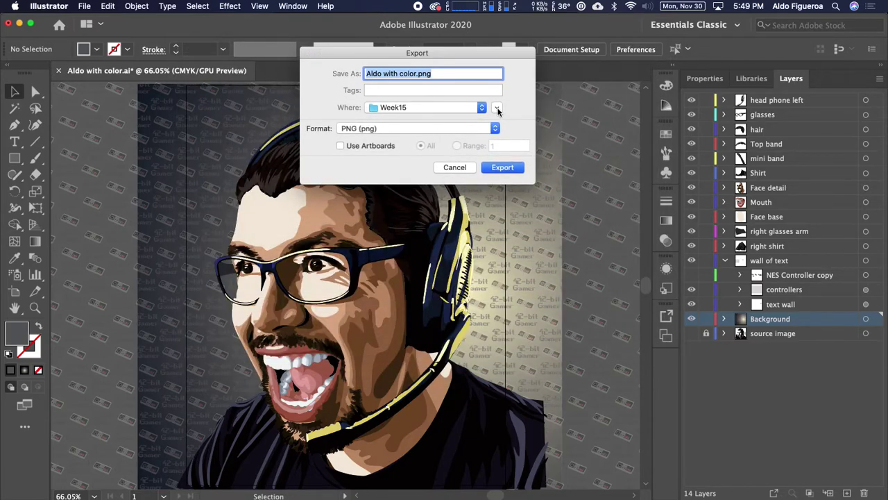
click(496, 108)
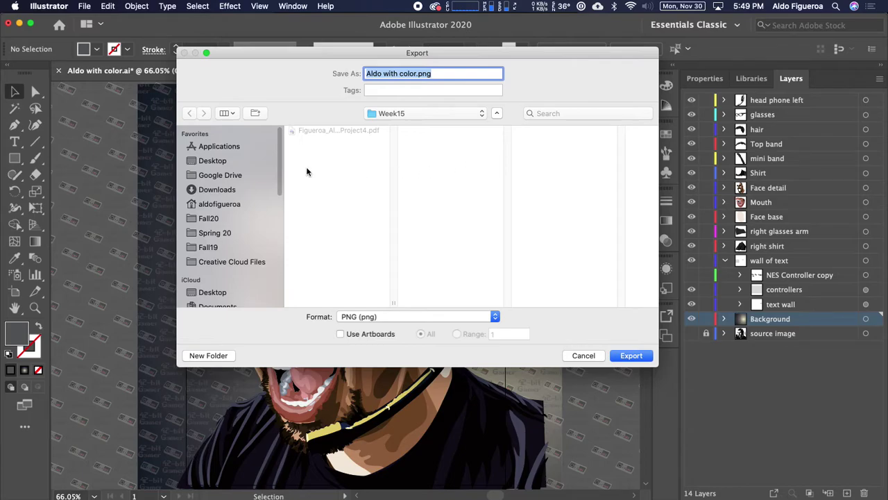
click(393, 113)
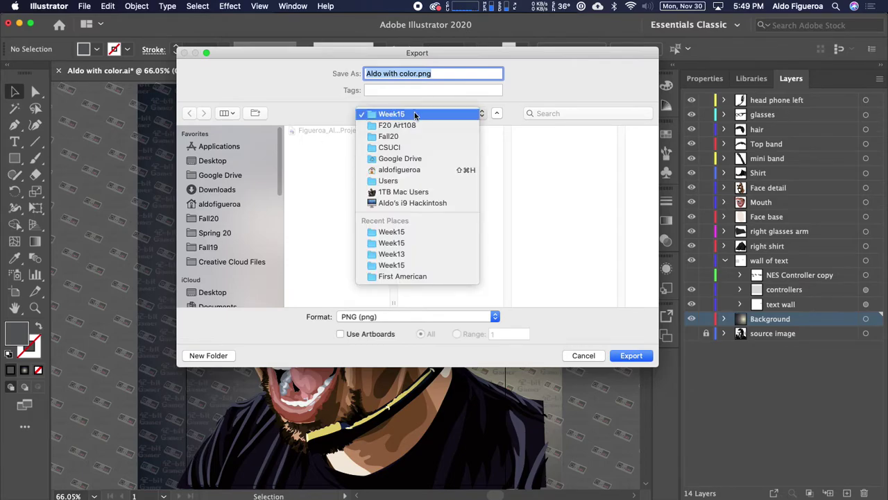
click(415, 114)
click(354, 130)
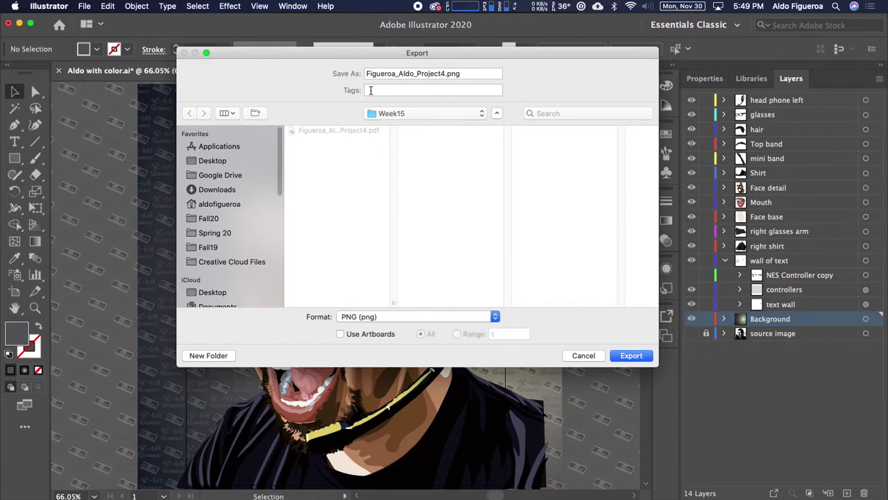
drag(396, 304, 403, 303)
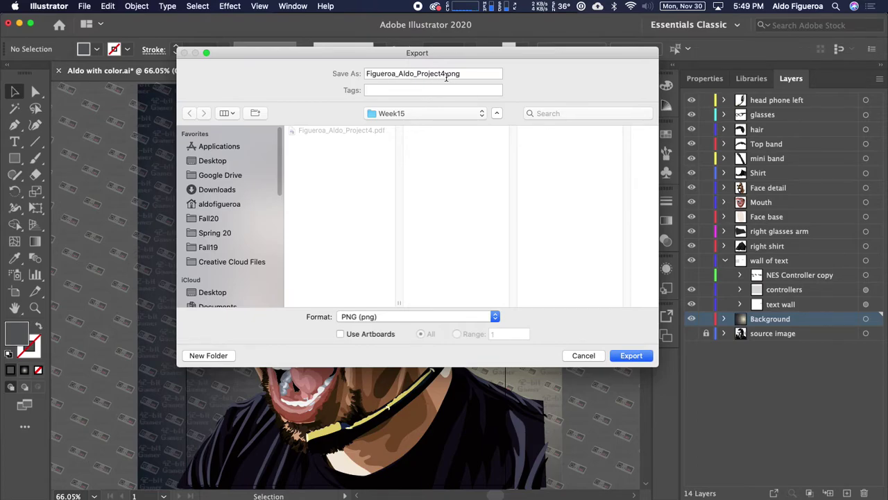
click(373, 317)
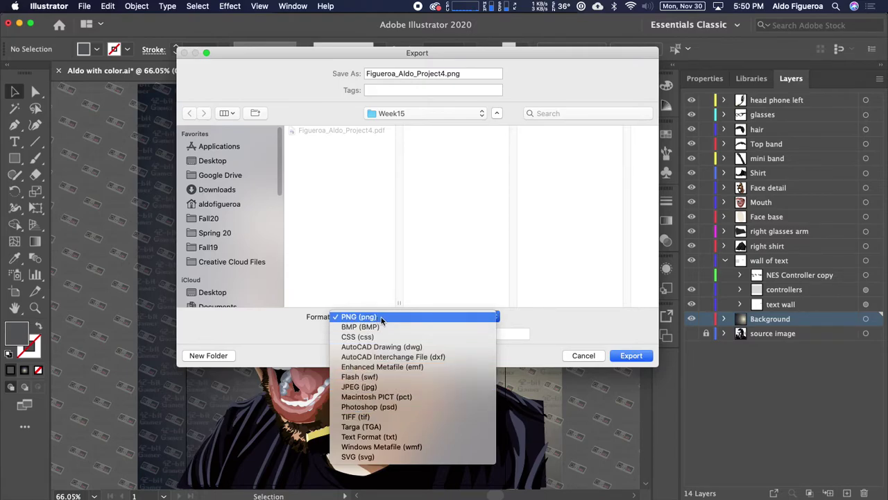
click(381, 317)
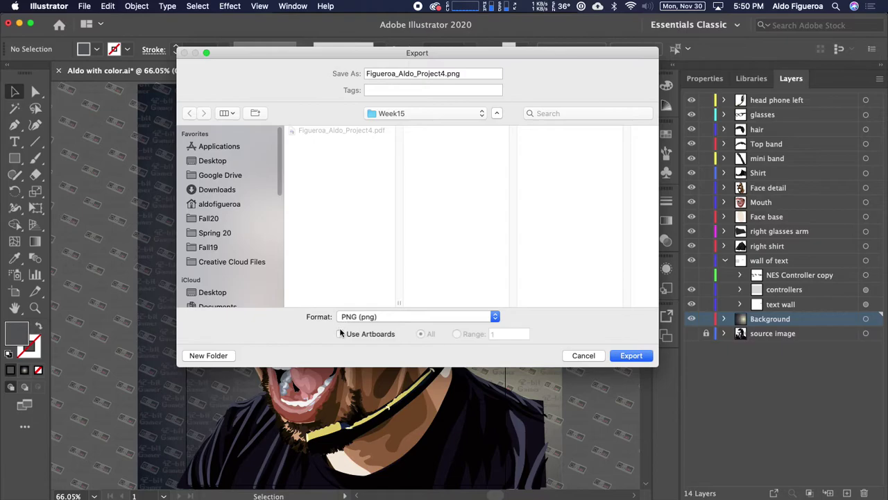
click(341, 334)
- Confirm the export and set the PNG resolution to High (300 ppi)
click(635, 357)
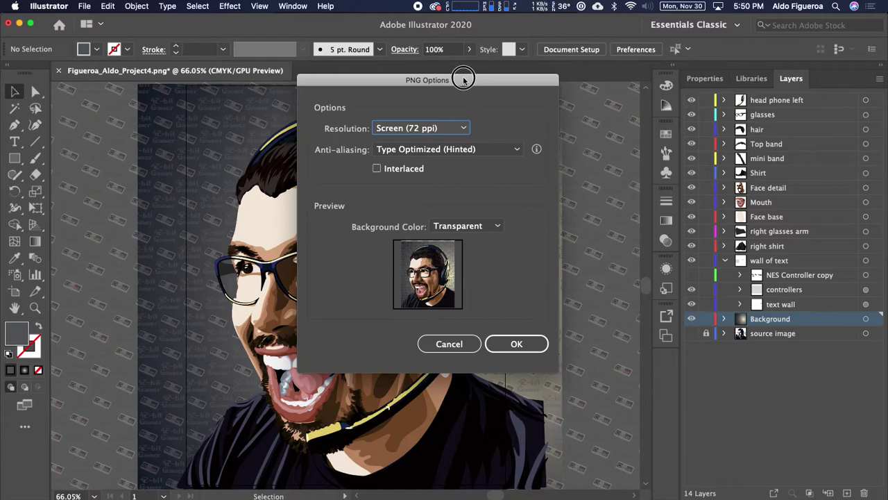
drag(462, 79, 443, 64)
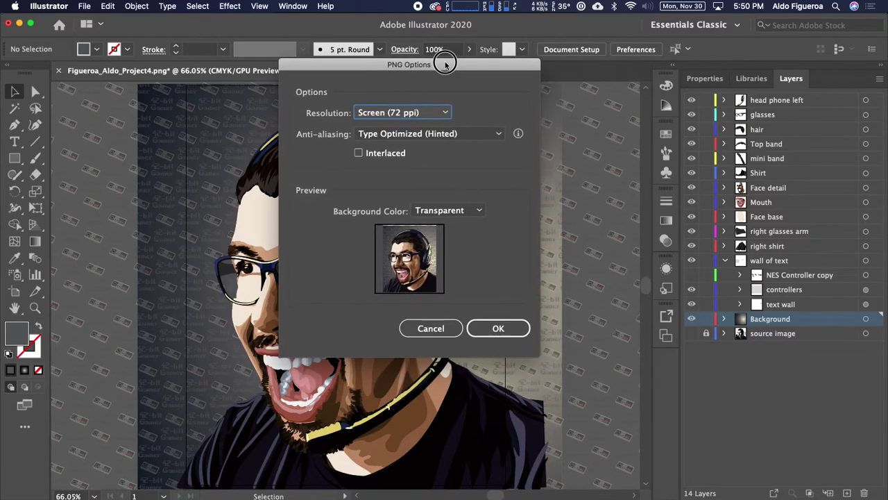
click(438, 115)
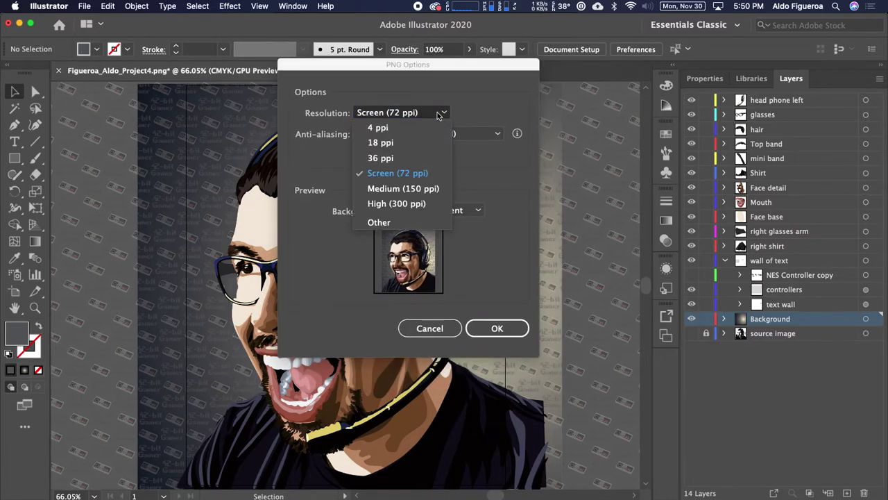
click(453, 97)
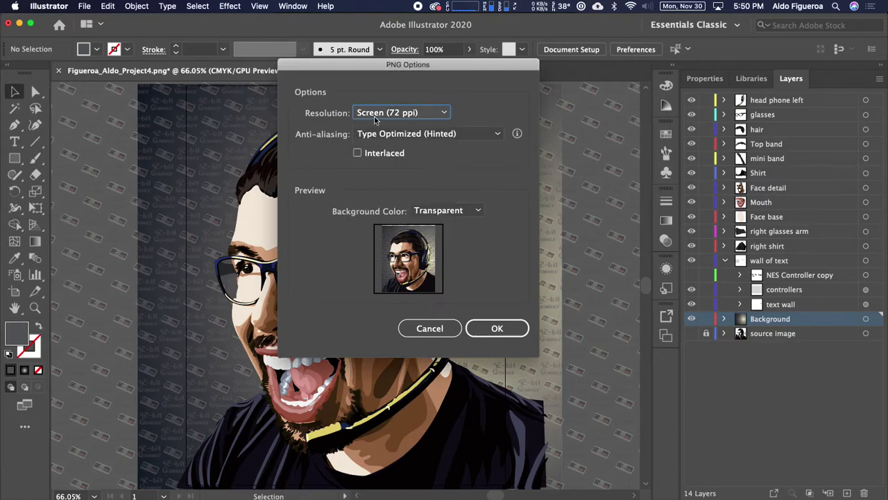
click(427, 113)
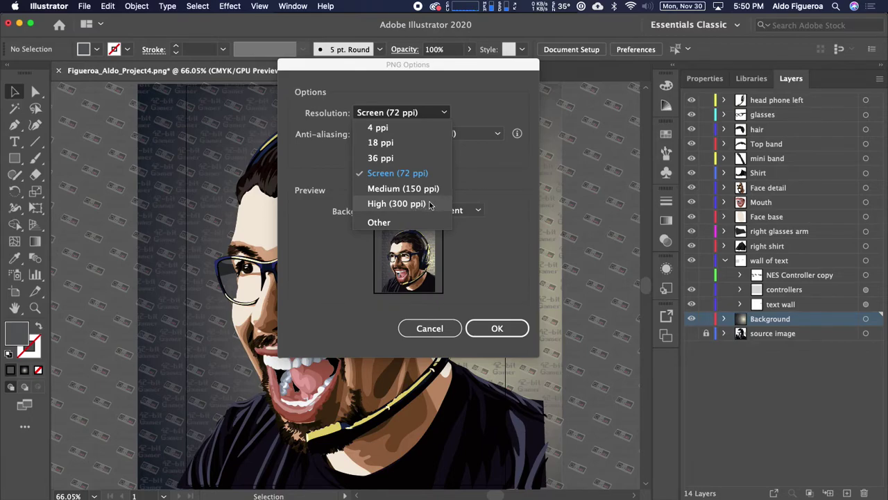
click(416, 208)
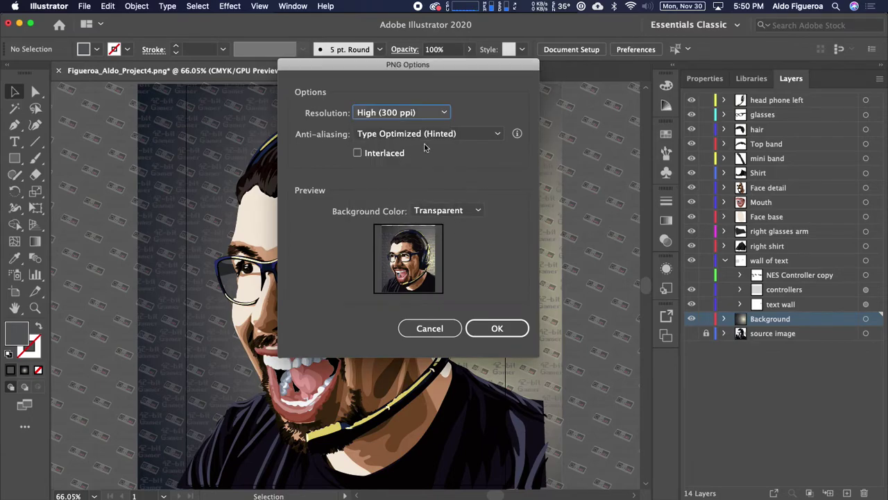
- Keep Type Optimized (Hinted) anti-aliasing and a transparent background, then confirm the PNG options
click(389, 135)
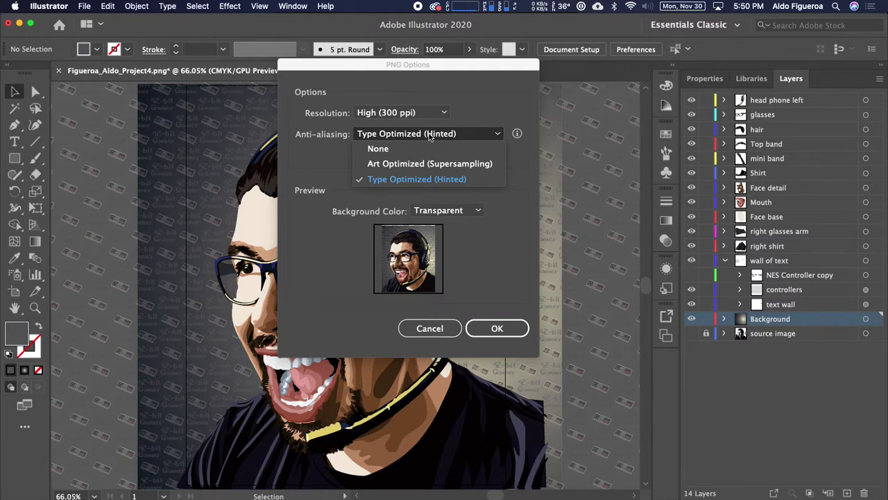
click(346, 136)
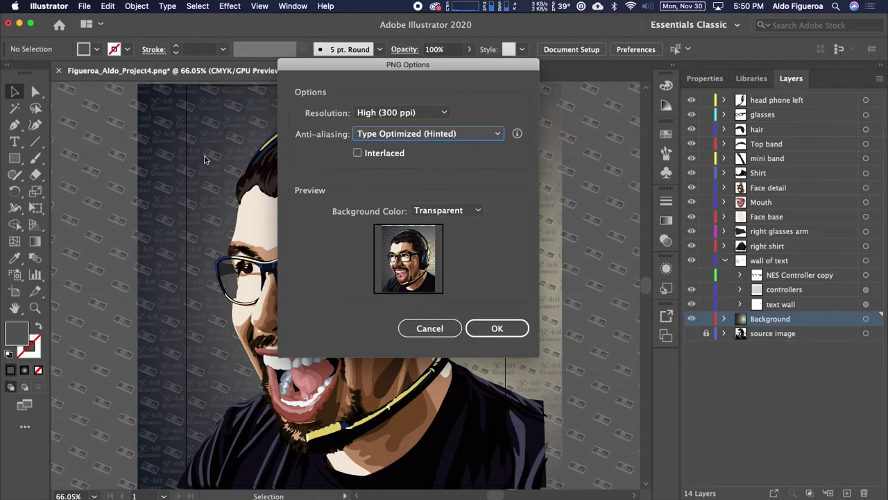
click(478, 214)
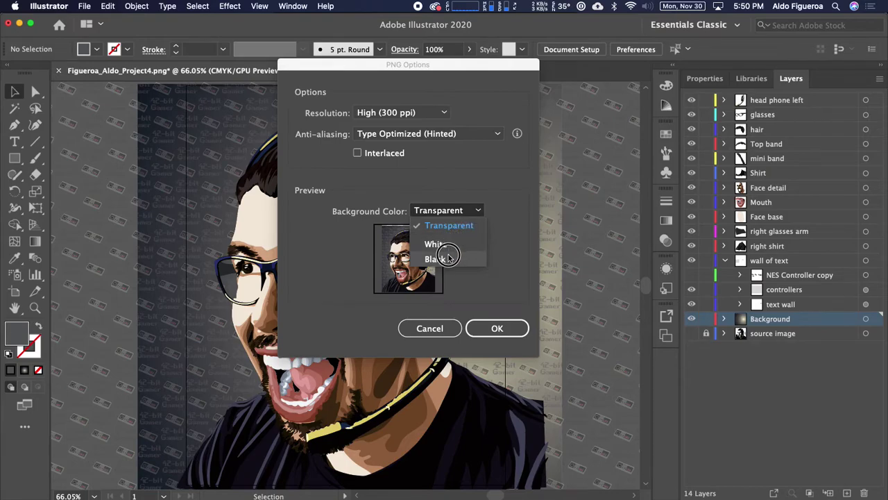
click(503, 201)
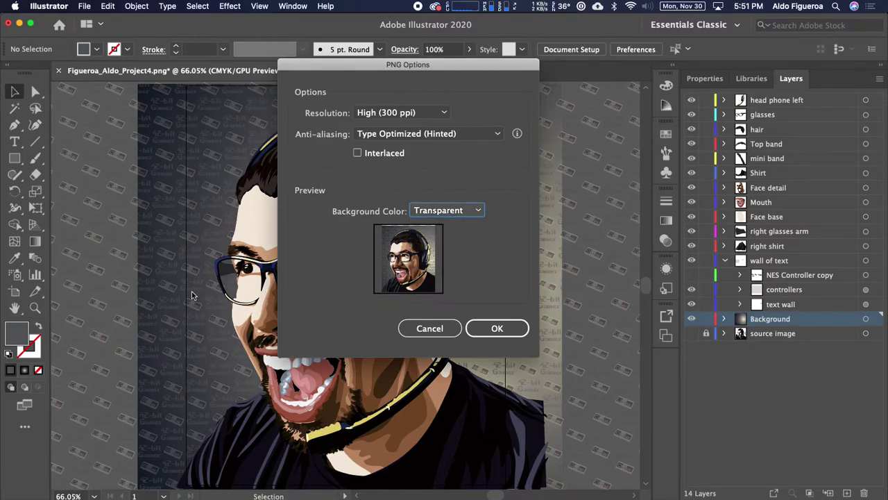
click(498, 330)
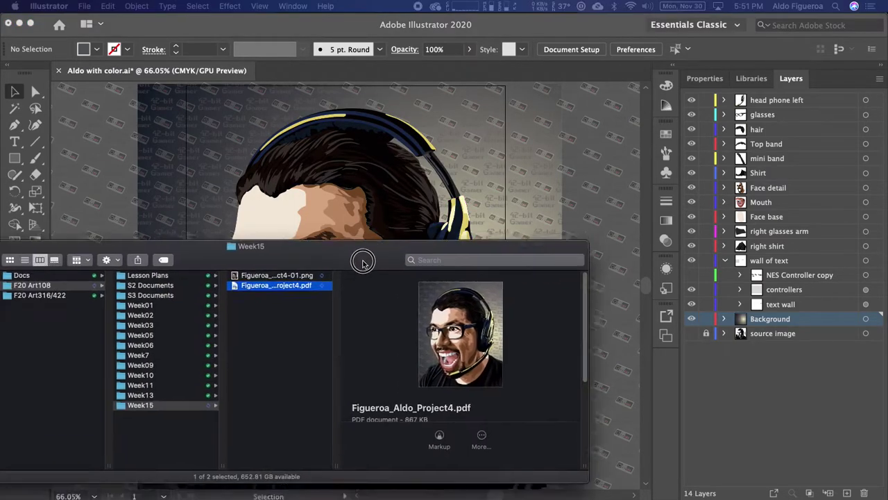
drag(357, 257, 520, 147)
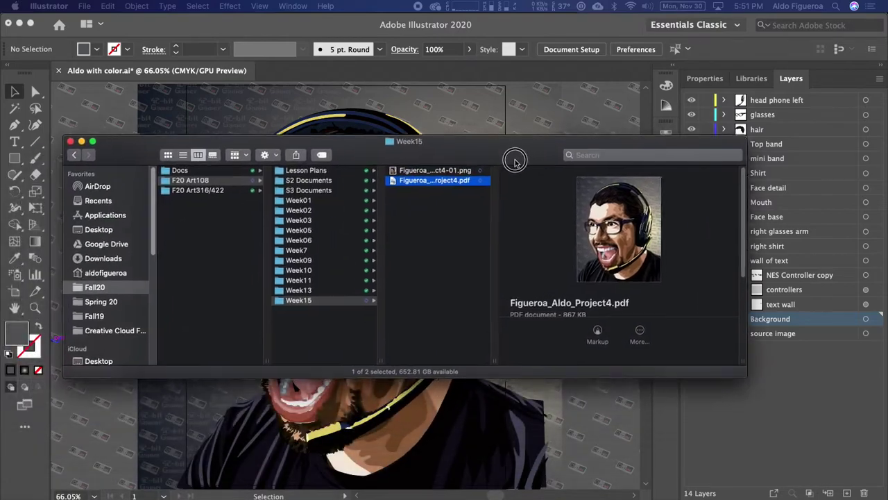
click(453, 157)
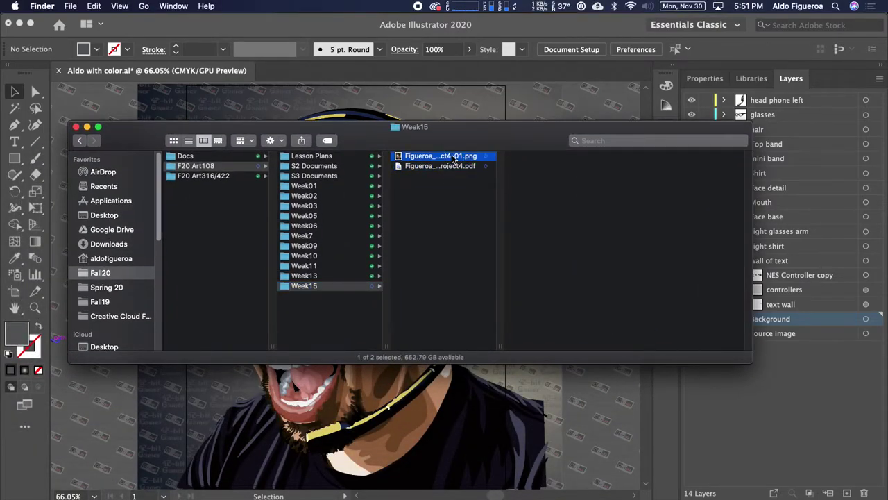
double_click(452, 157)
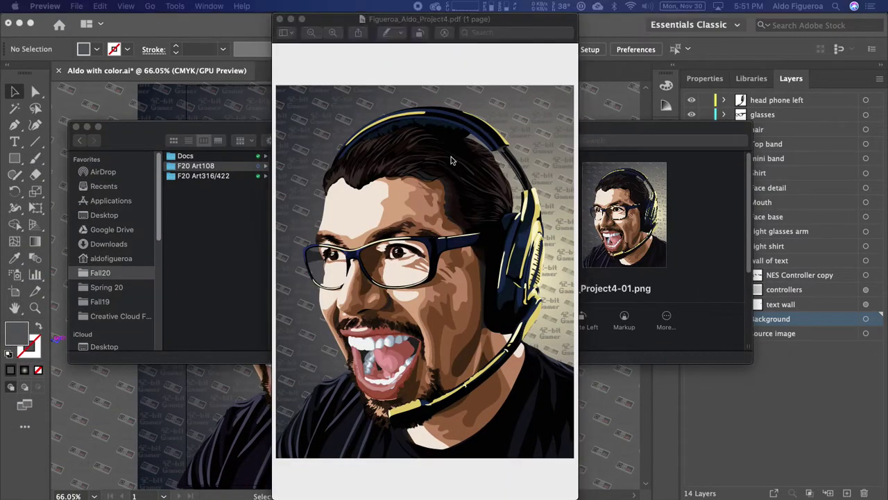
click(282, 23)
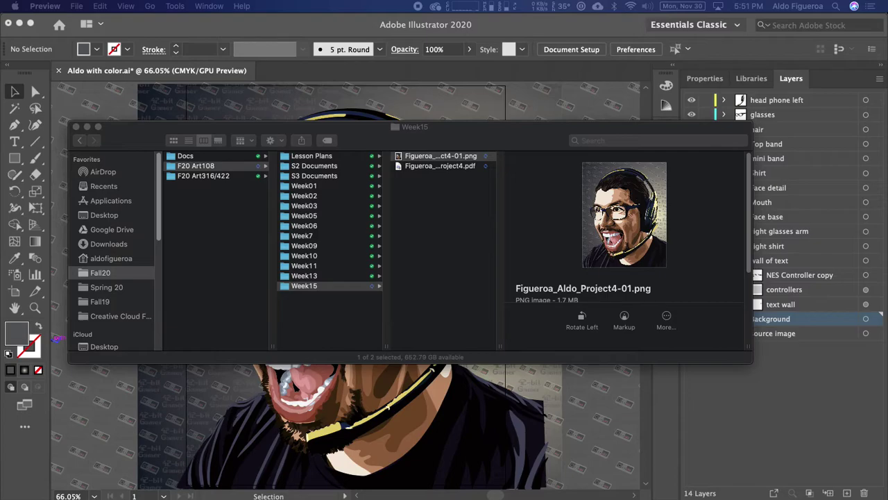
double_click(441, 156)
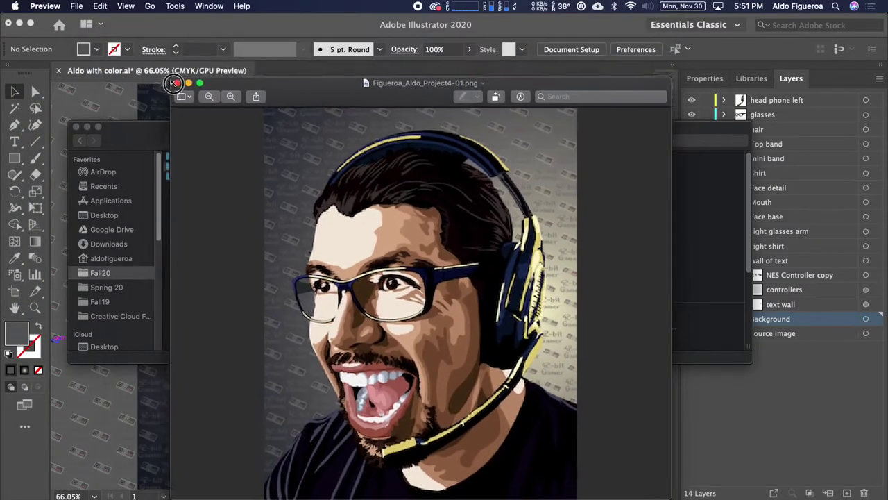
double_click(313, 74)
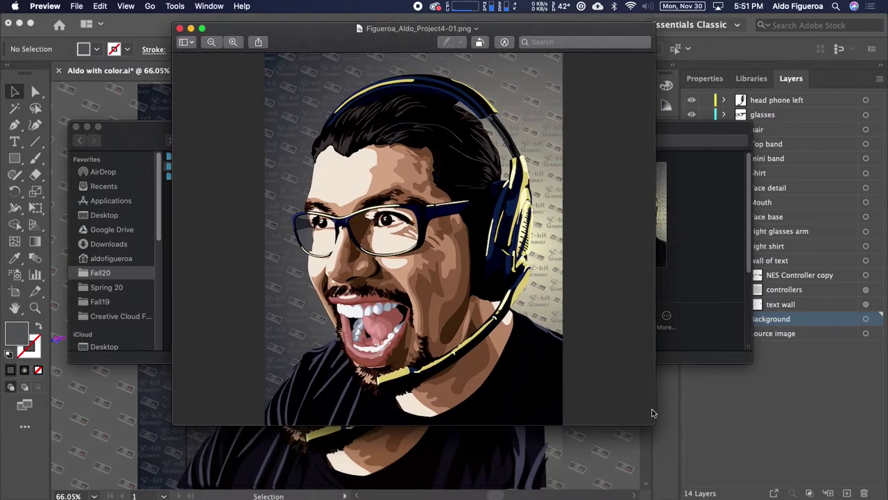
mouse_move(656, 423)
mouse_down()
mouse_move(537, 494)
mouse_move(555, 495)
mouse_up()
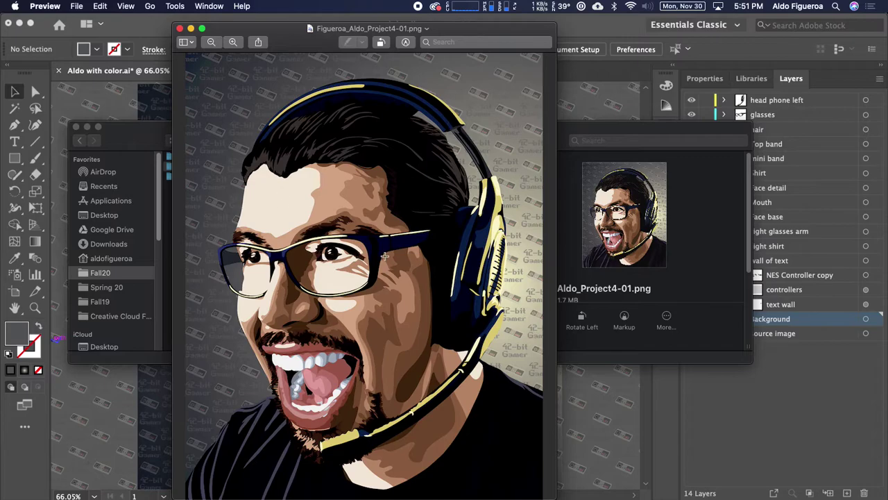
drag(301, 29, 291, 27)
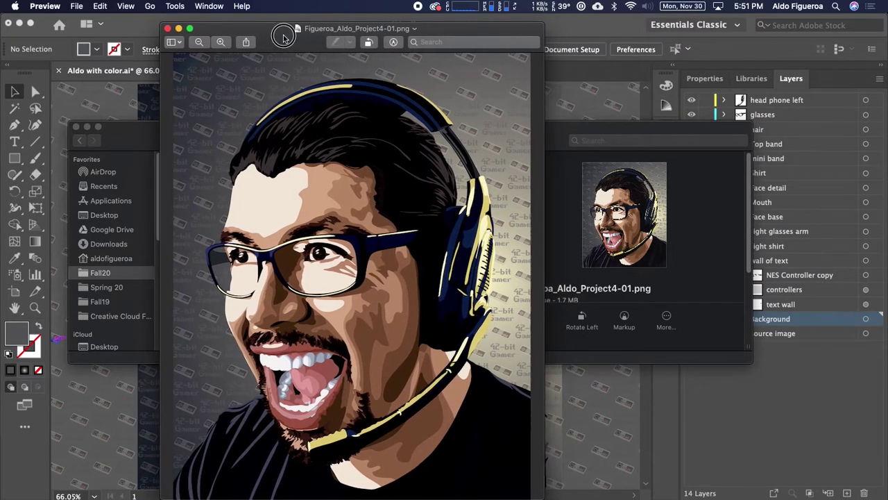
drag(283, 37, 264, 28)
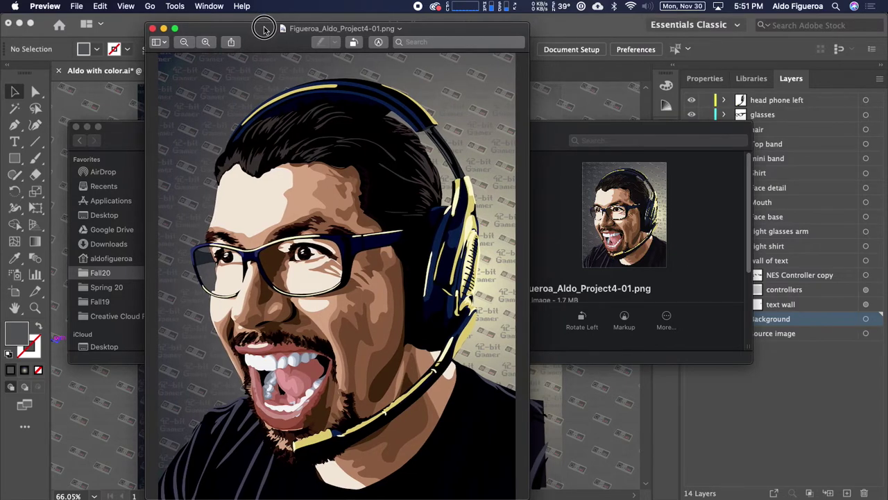
drag(264, 28, 318, 39)
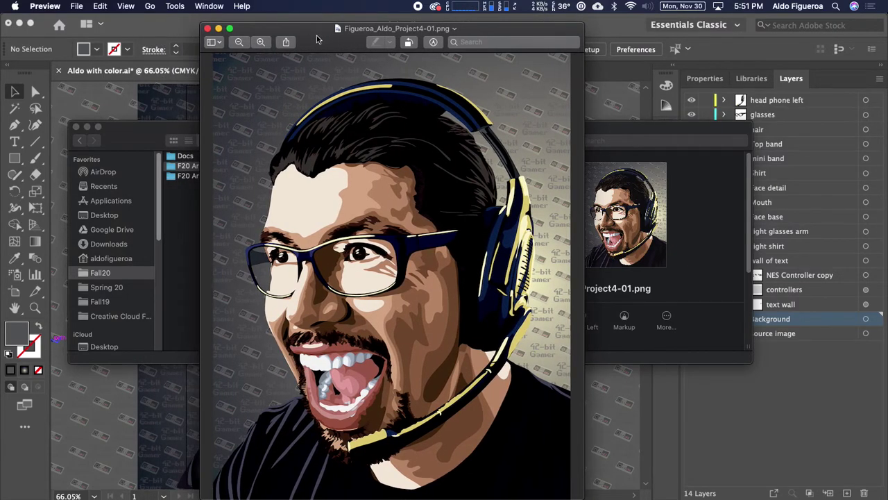